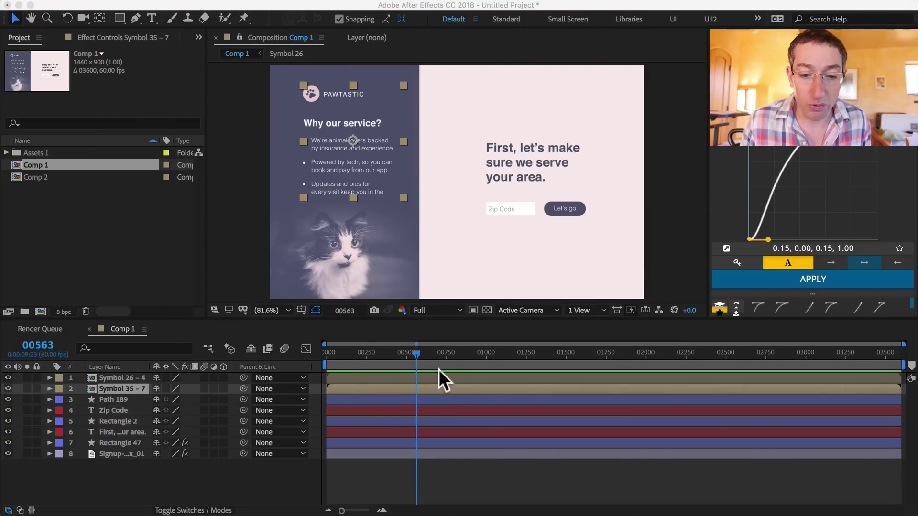
Select all project items (Assets 1, Comp 1, Comp 2) and delete them, confirming the prompt
click(418, 353)
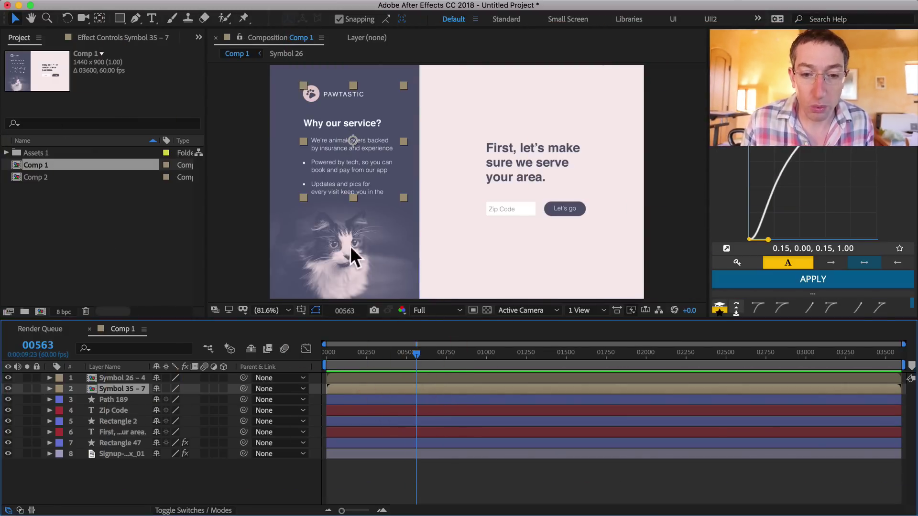
click(94, 220)
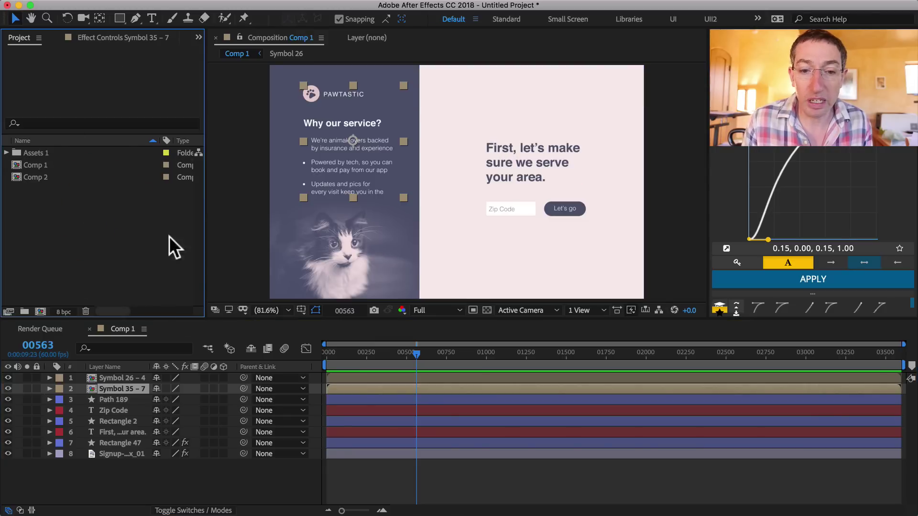
key(super+a)
key(BackSpace)
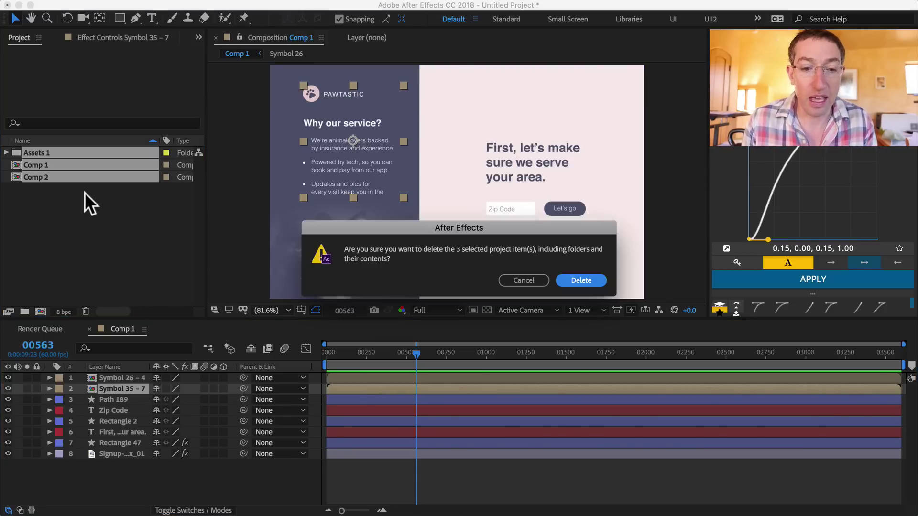
key(Return)
key(super+Tab)
key(super+Tab)
key(super+Tab)
key(super+Tab)
key(super+Tab)
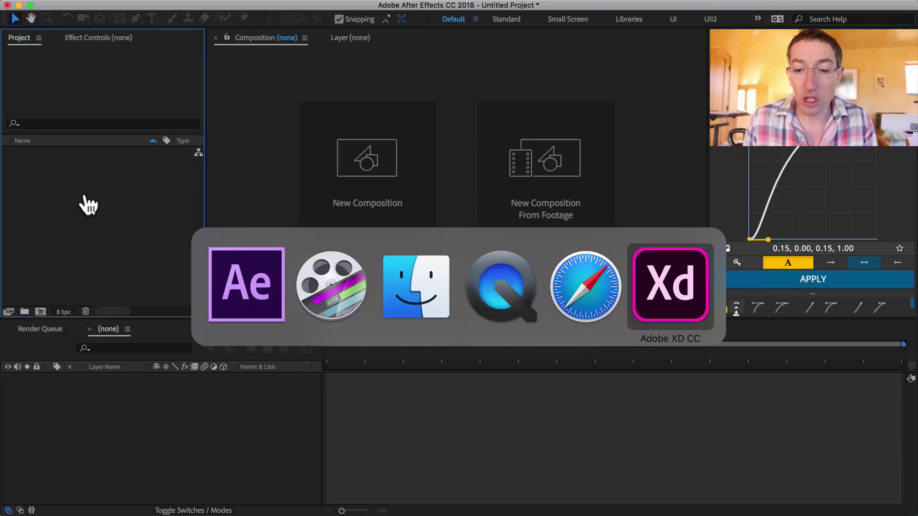
Scroll the Pawtastic-UI-kit-final canvas toward the Signup – 1 artboard, then switch to Safari
scroll(389, 242, down, 5)
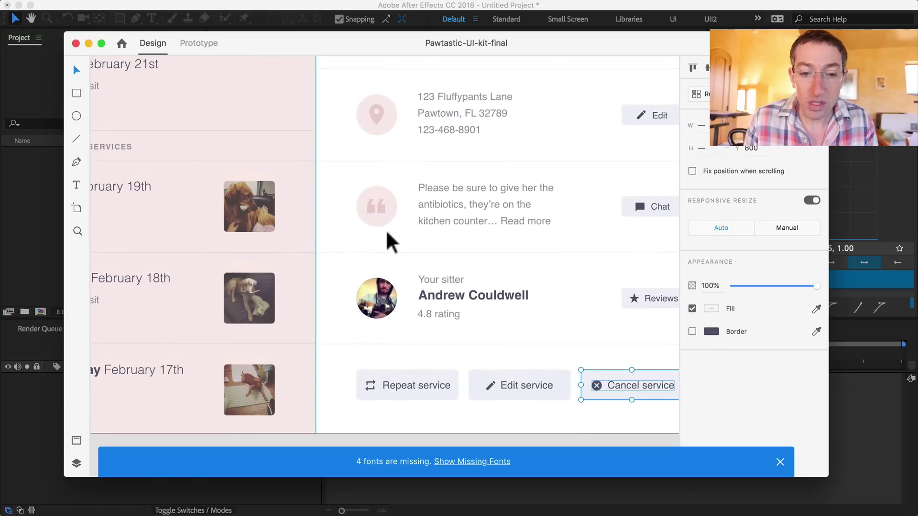
scroll(374, 266, down, 3)
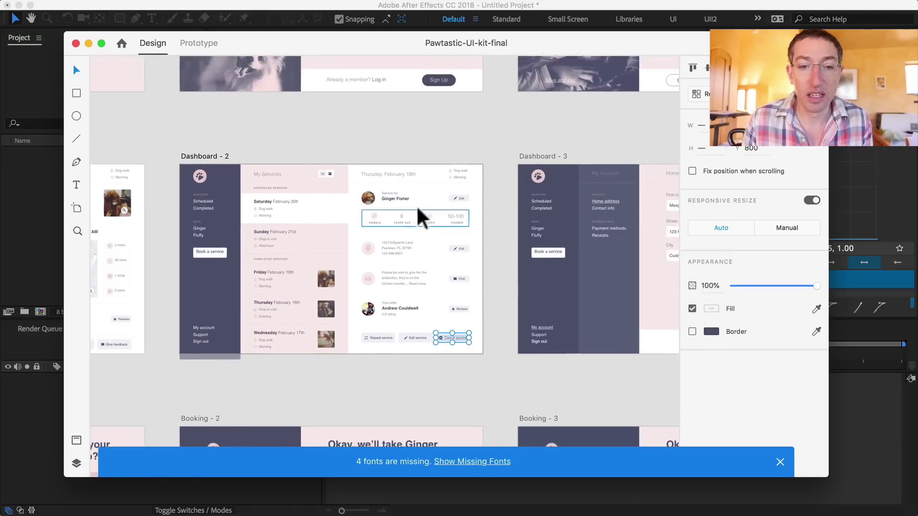
scroll(421, 215, up, 5)
scroll(421, 218, right, 2)
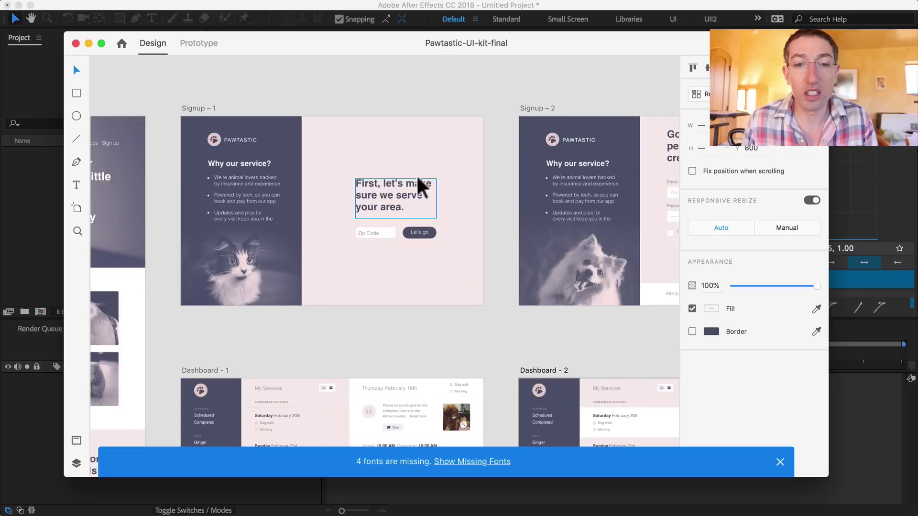
key(super+Tab)
key(super+Tab)
key(super+Tab)
key(super+Tab)
key(super+Tab)
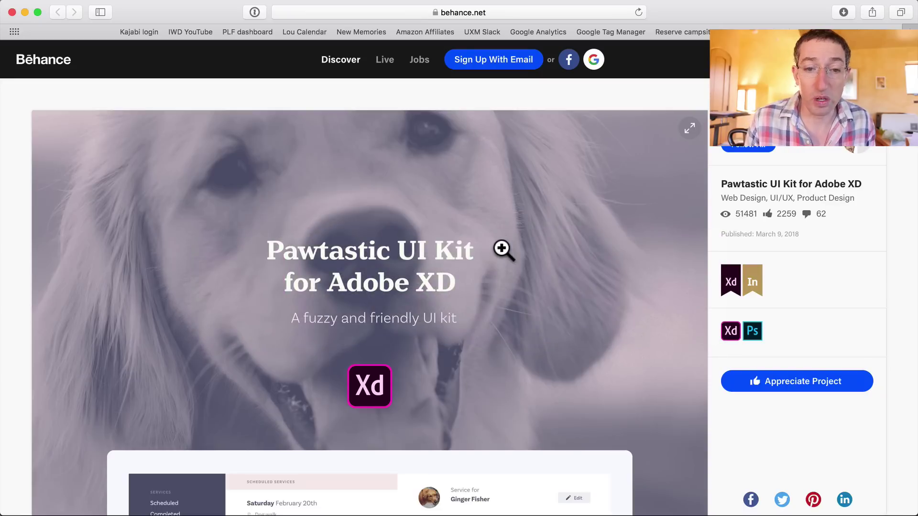
Scroll the Behance Pawtastic UI Kit page and select its web address
scroll(502, 253, up, 2)
scroll(434, 307, down, 5)
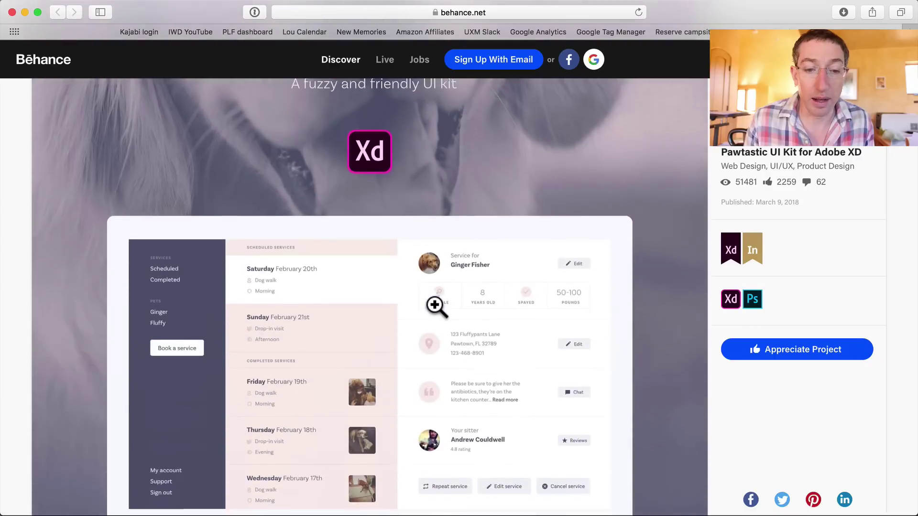
scroll(434, 307, up, 5)
click(508, 12)
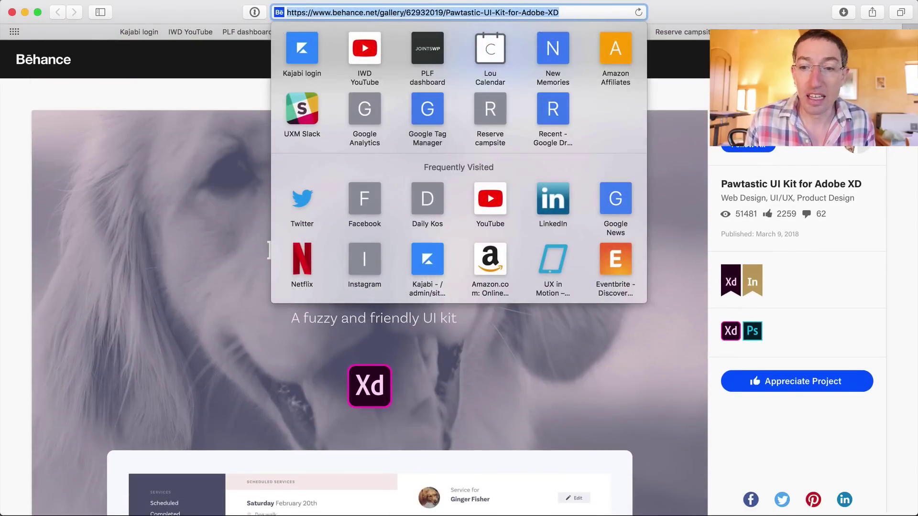
key(Escape)
scroll(488, 338, down, 5)
scroll(490, 340, up, 5)
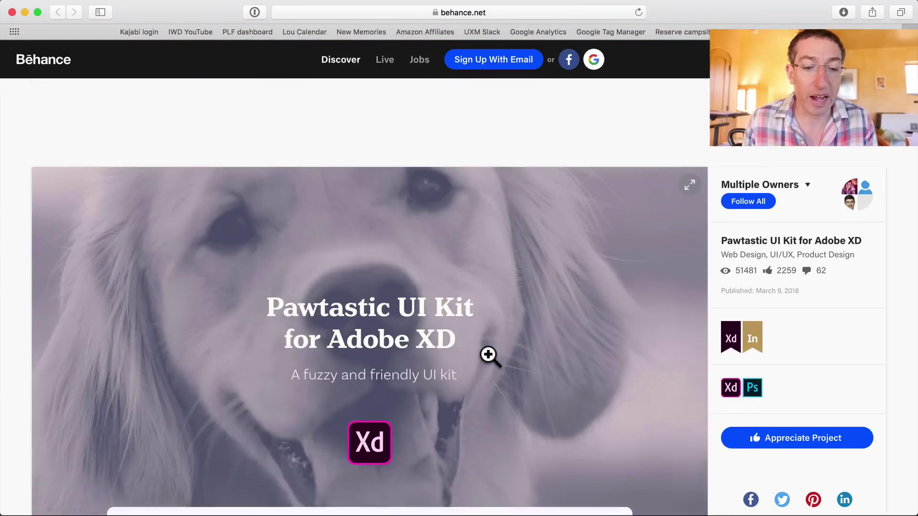
Back in Adobe XD, marquee-select the Signup – 1 artboard
key(super+Tab)
scroll(358, 290, left, 3)
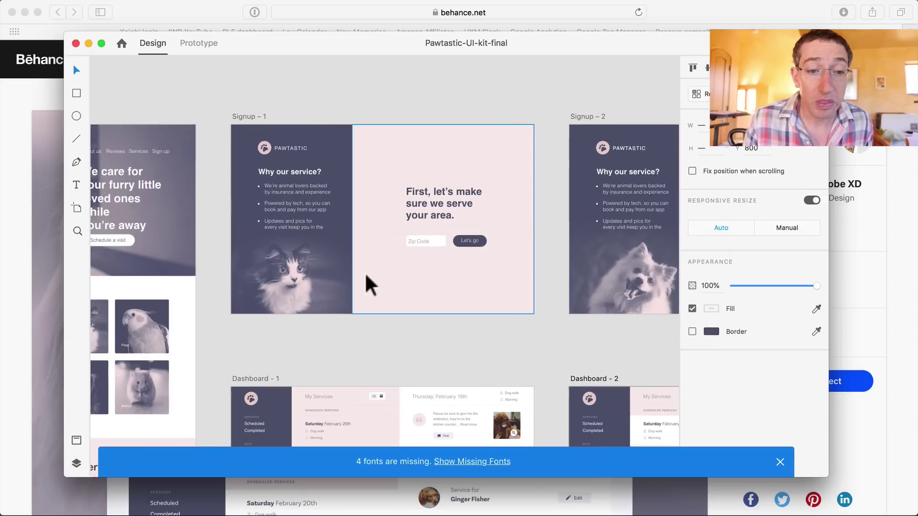
click(265, 103)
scroll(373, 365, down, 10)
scroll(375, 369, left, 5)
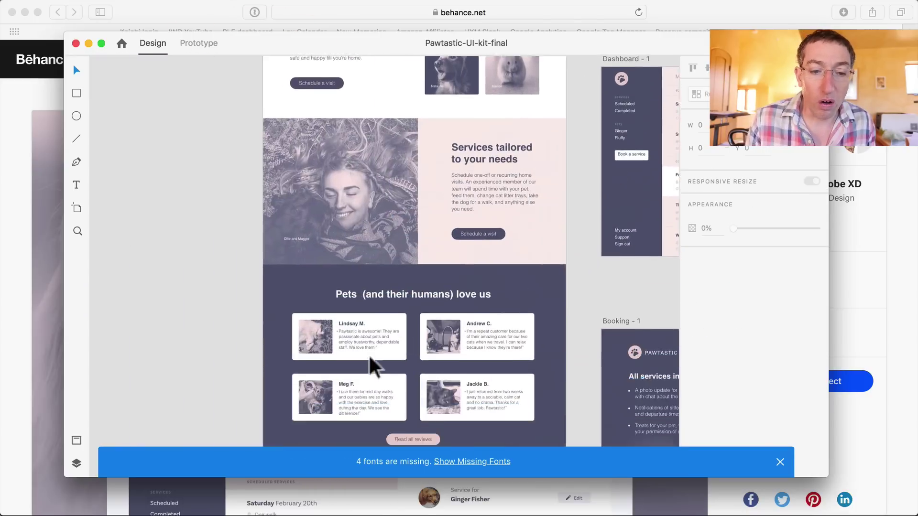
scroll(512, 205, up, 10)
scroll(512, 205, right, 5)
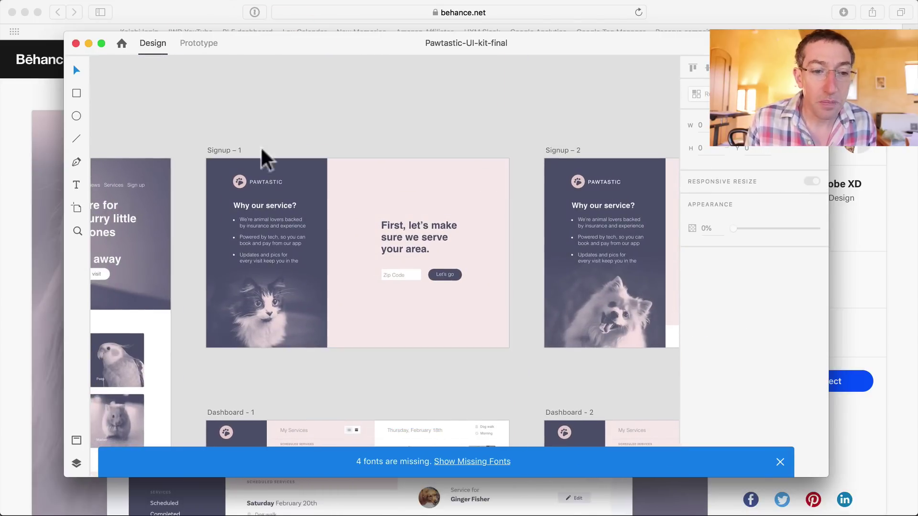
drag(193, 140, 526, 390)
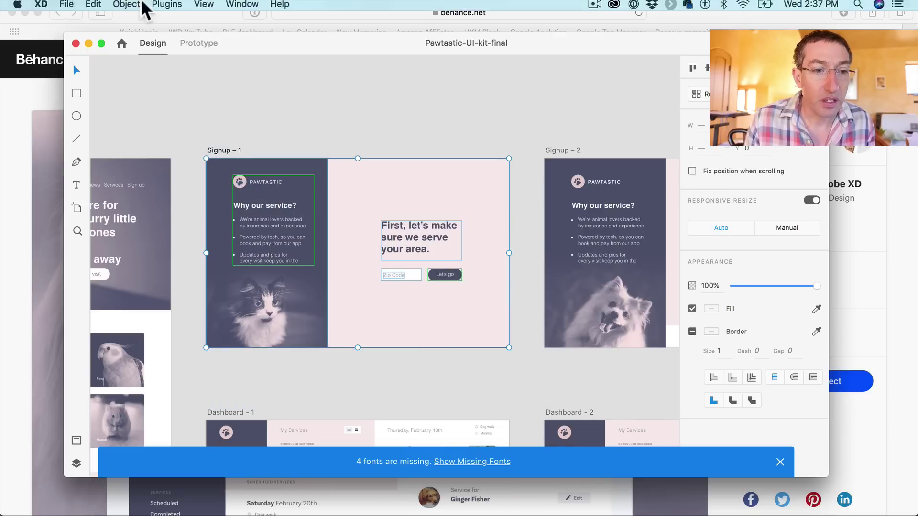
Export the selected artboard with File > Export > After Effects
click(66, 6)
mouse_move(125, 144)
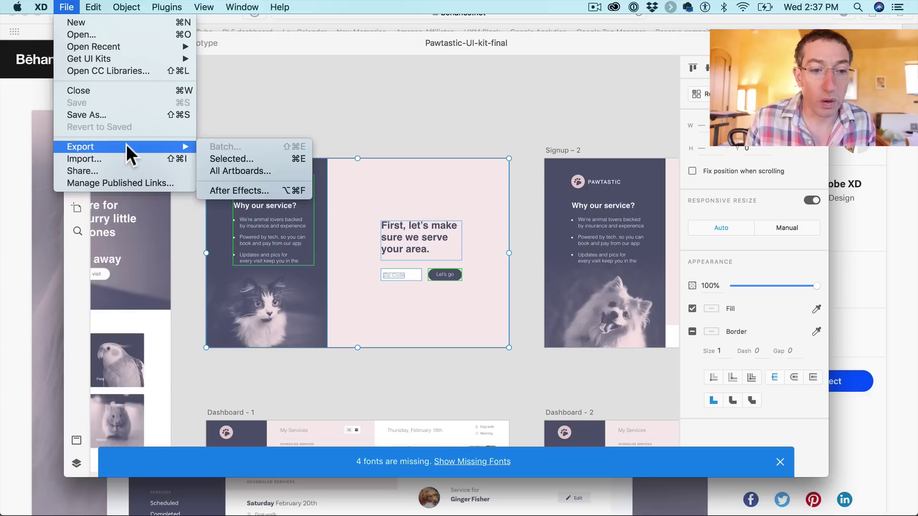
click(222, 191)
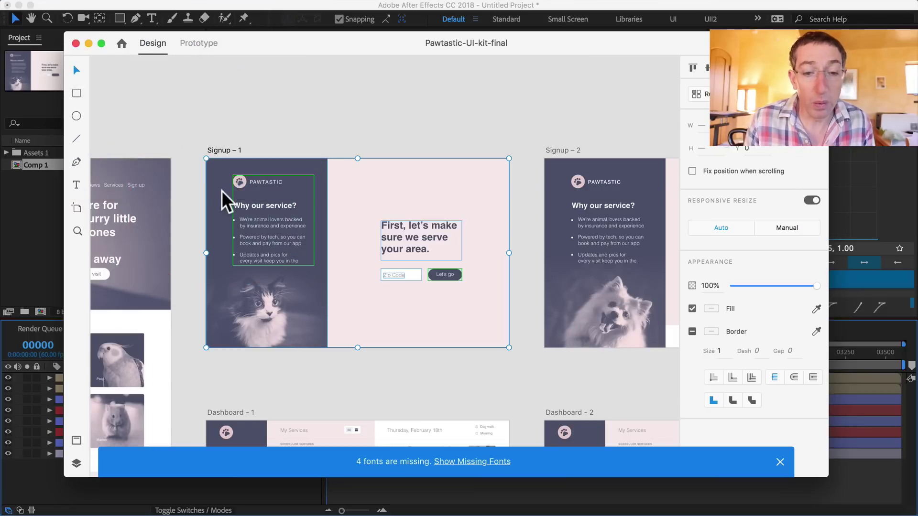
In Comp 1, select the Rectangle 47, Rectangle 2 and Zip Code field rectangle layers
key(super+Tab)
key(super+Tab)
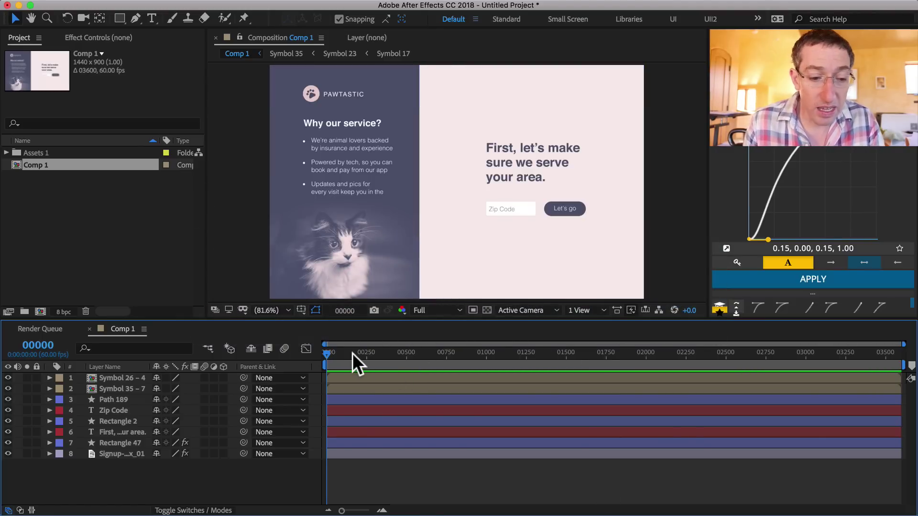
click(110, 451)
click(110, 442)
click(113, 422)
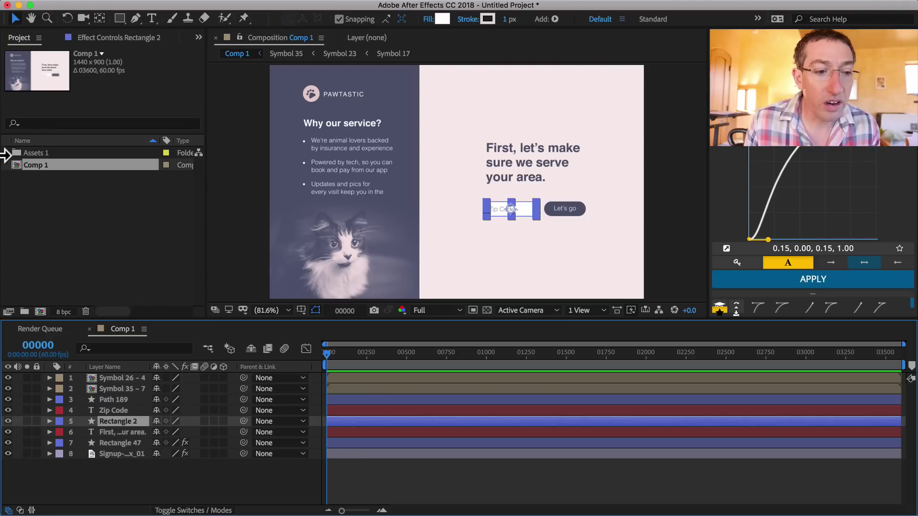
Expand Assets 1 > Images and reveal the cat PNG in Finder
click(6, 153)
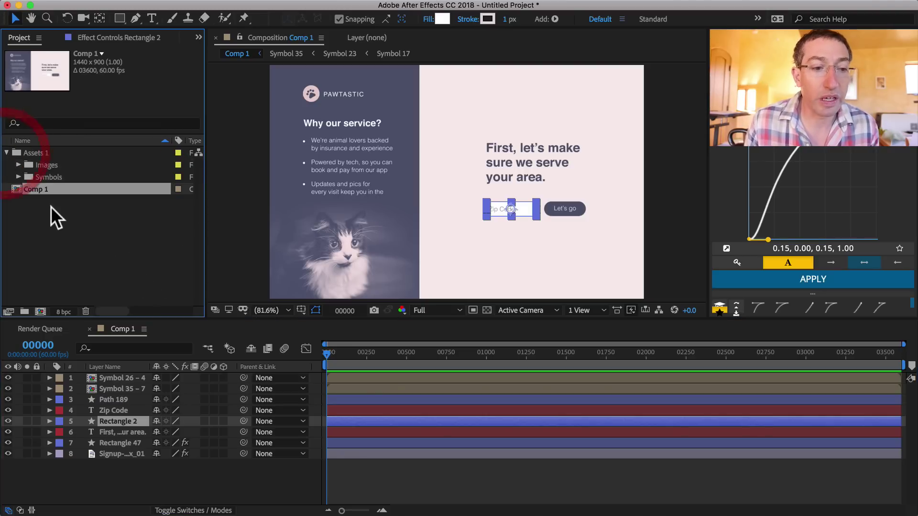
click(17, 165)
click(38, 177)
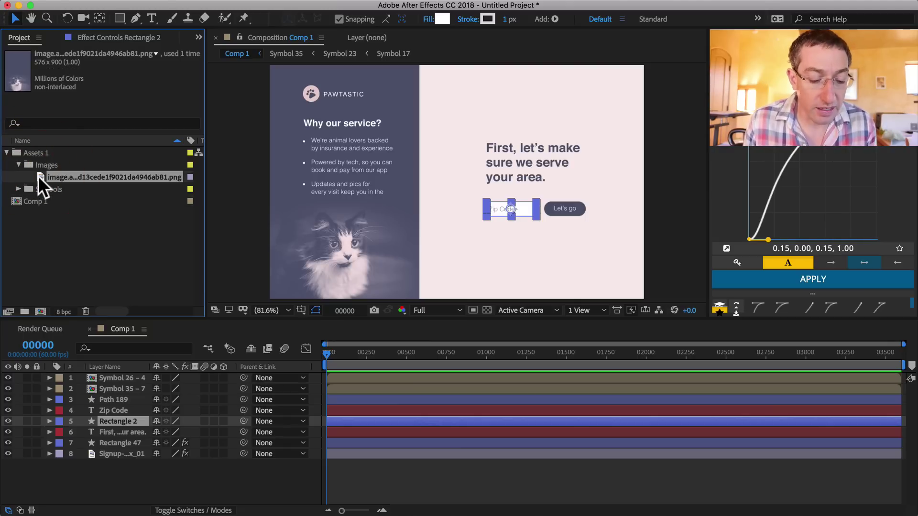
right_click(38, 177)
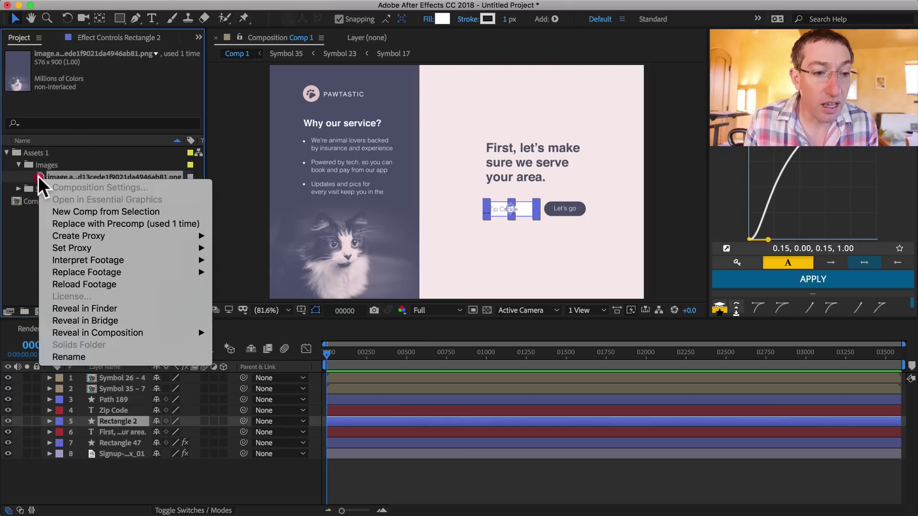
click(97, 309)
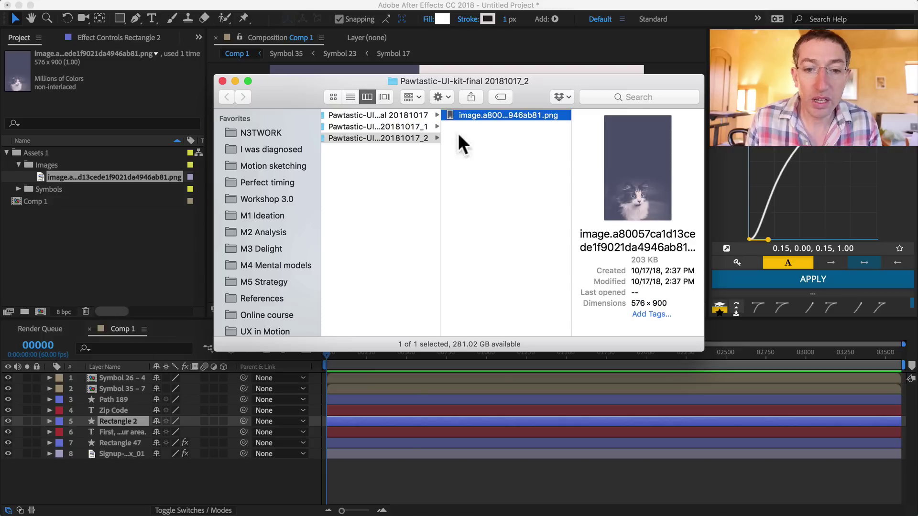
Browse Finder's columns to the Pawtastic-UI-kit-final 20181017_2 folder to preview the cat PNG
scroll(506, 155, left, 10)
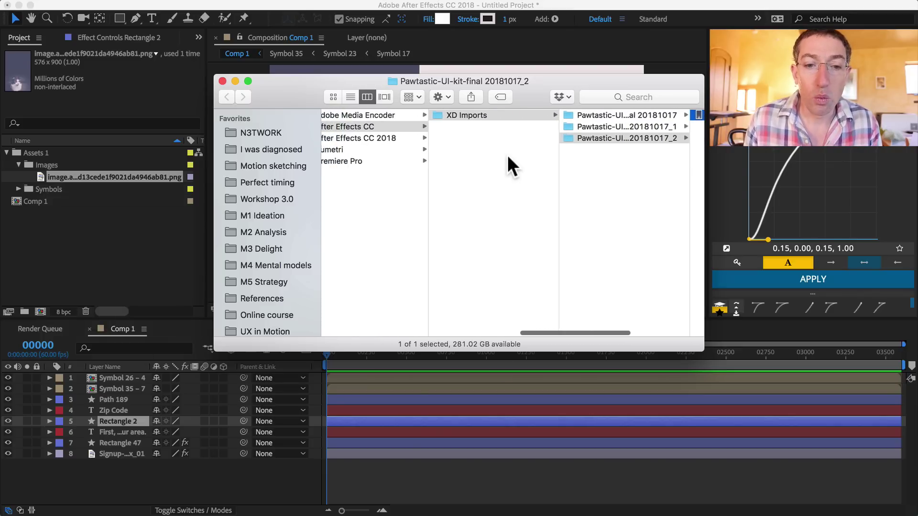
scroll(507, 155, left, 3)
scroll(410, 180, left, 10)
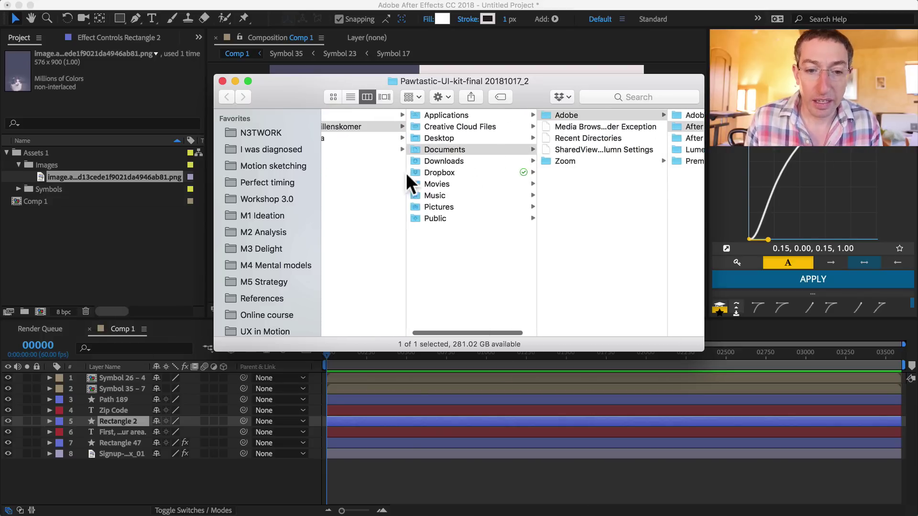
scroll(478, 182, right, 5)
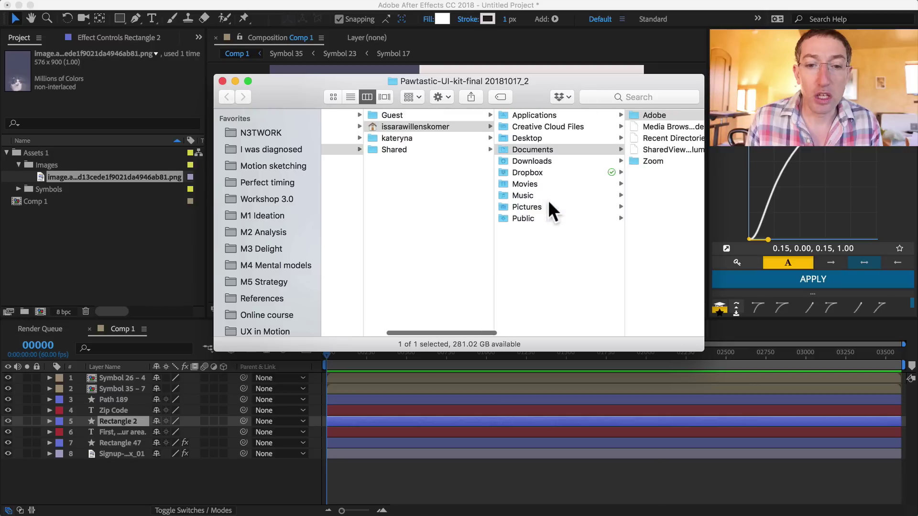
scroll(572, 162, right, 8)
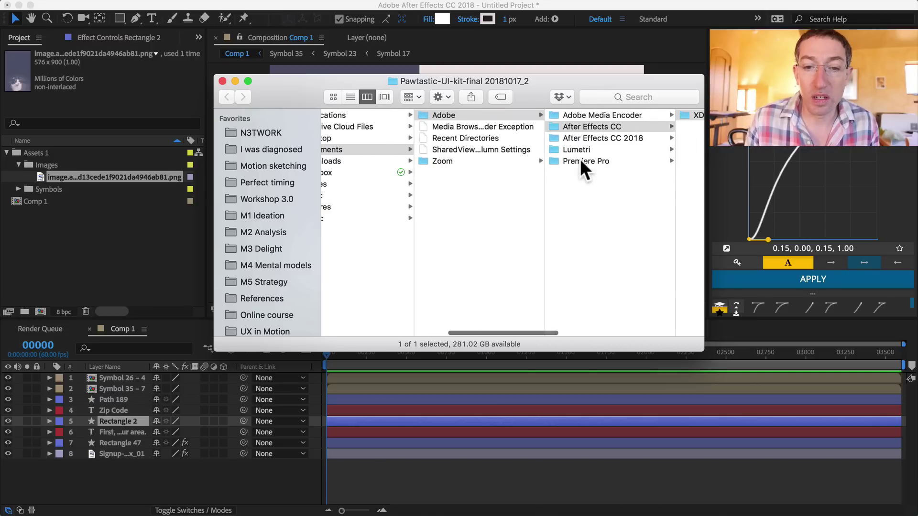
scroll(555, 128, right, 3)
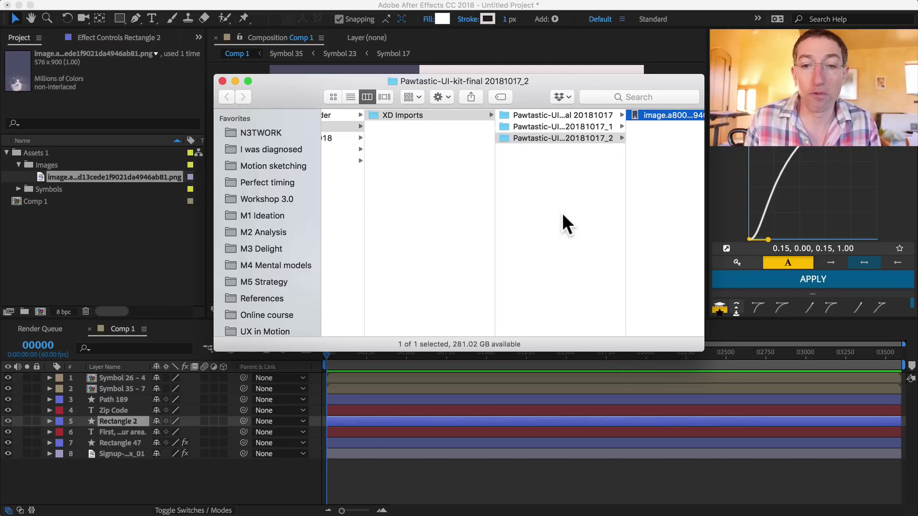
scroll(562, 213, right, 3)
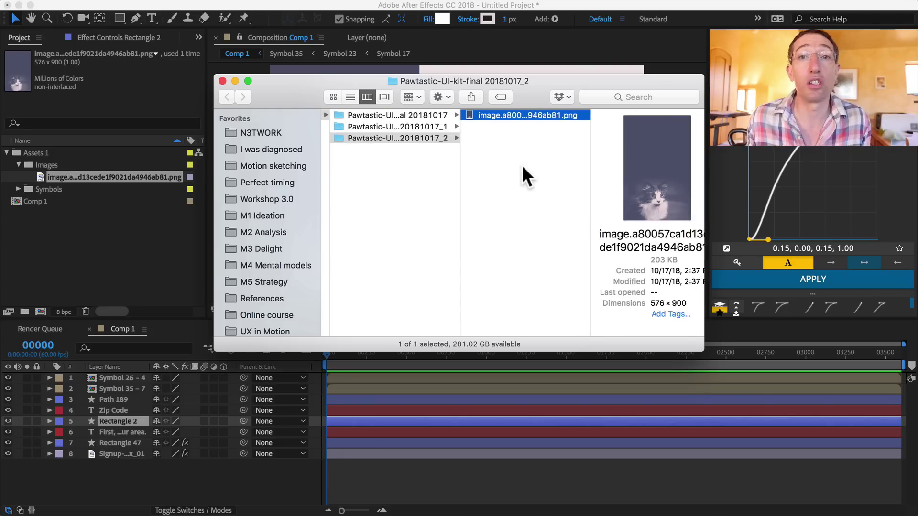
key(super+Tab)
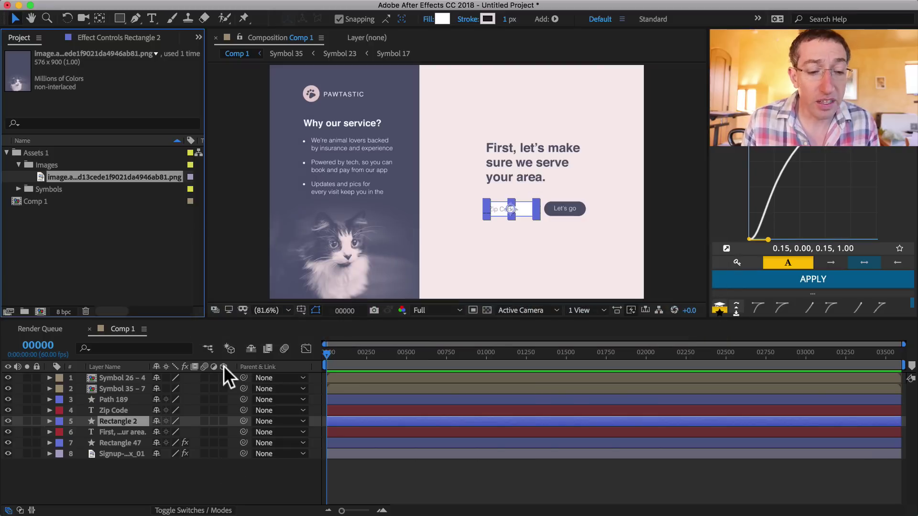
click(104, 409)
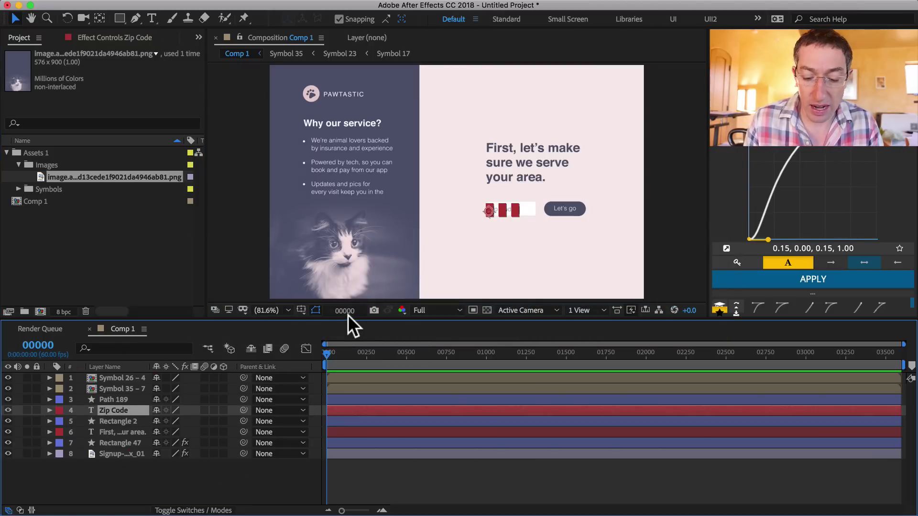
key(slash)
double_click(502, 215)
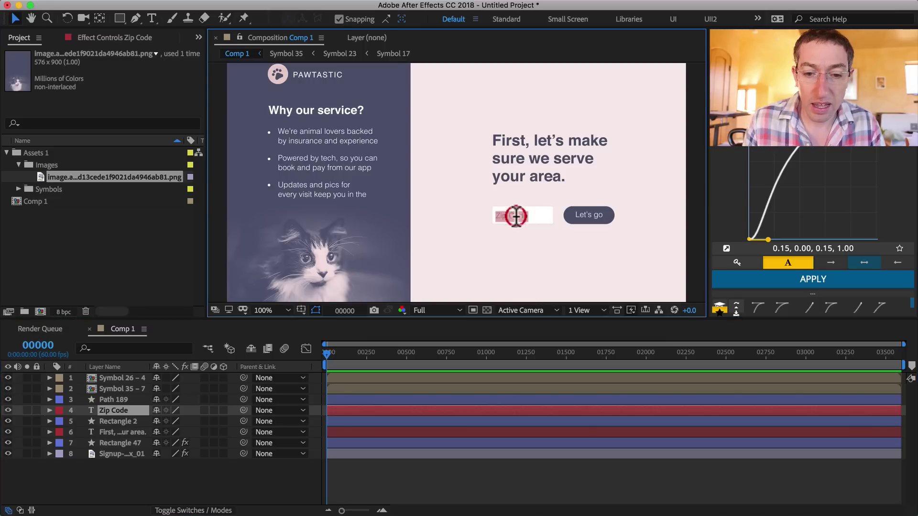
double_click(512, 216)
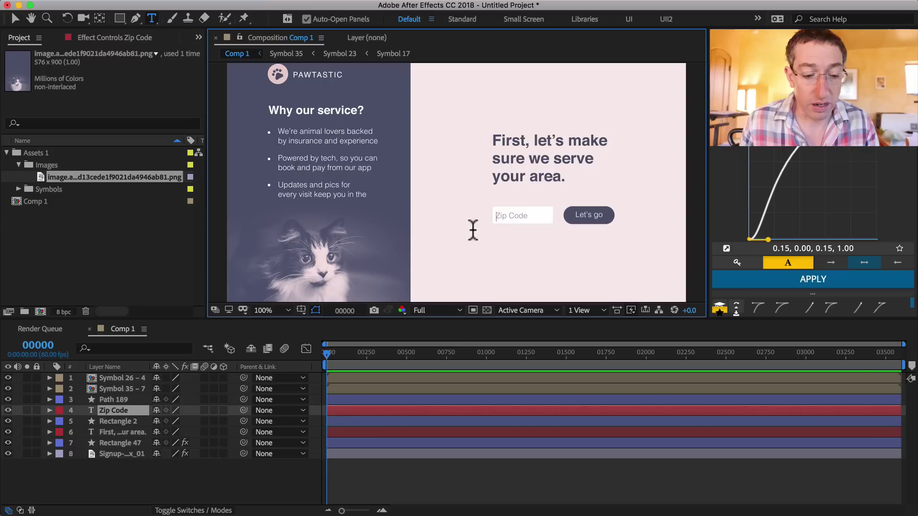
key(Escape)
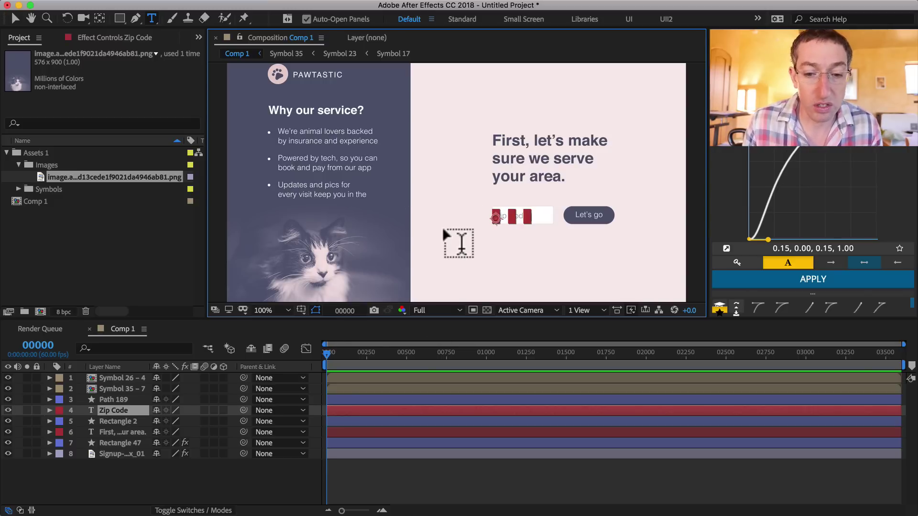
key(v)
click(602, 220)
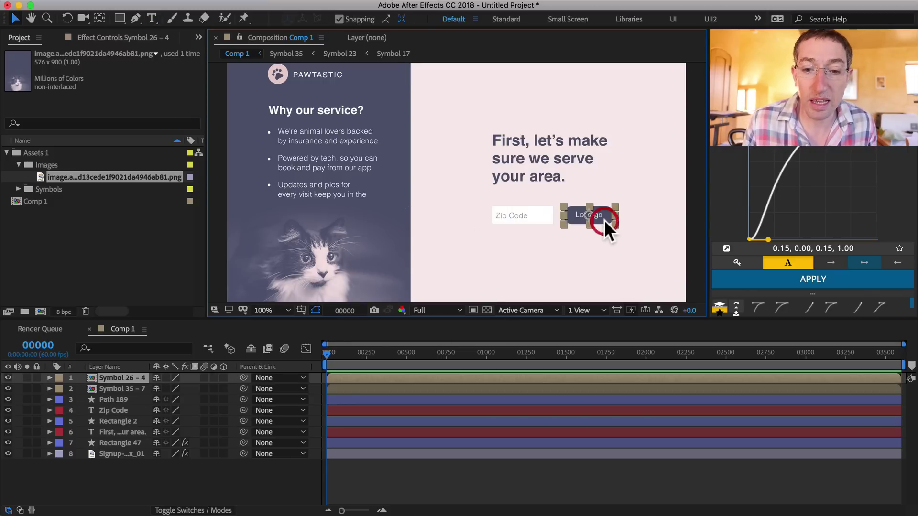
Open Symbol 26 – 4 and expand Rectangle 4's Contents > Rectangle Path 1 properties
double_click(90, 377)
click(118, 388)
key(period)
key(period)
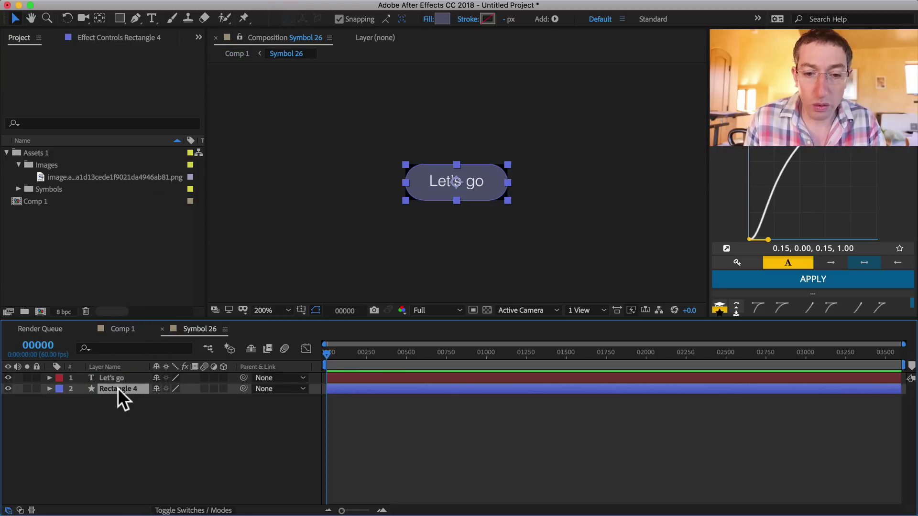
click(50, 389)
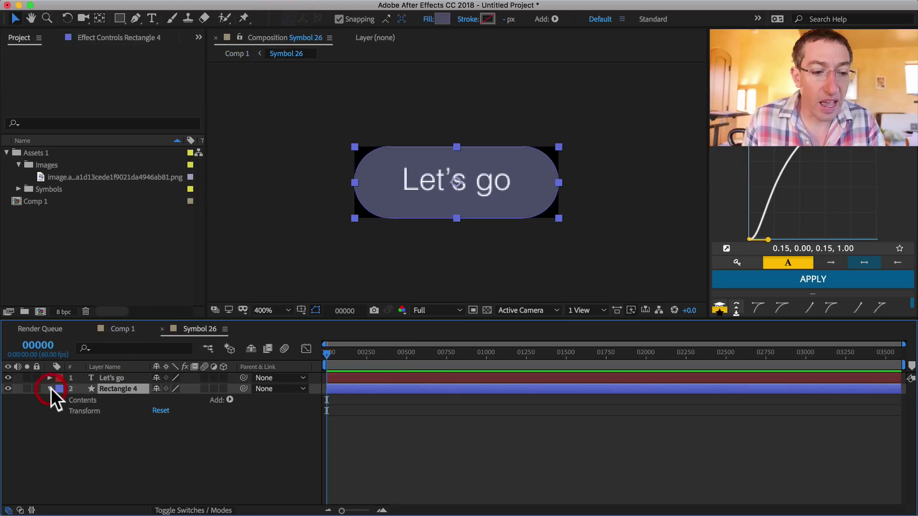
click(60, 399)
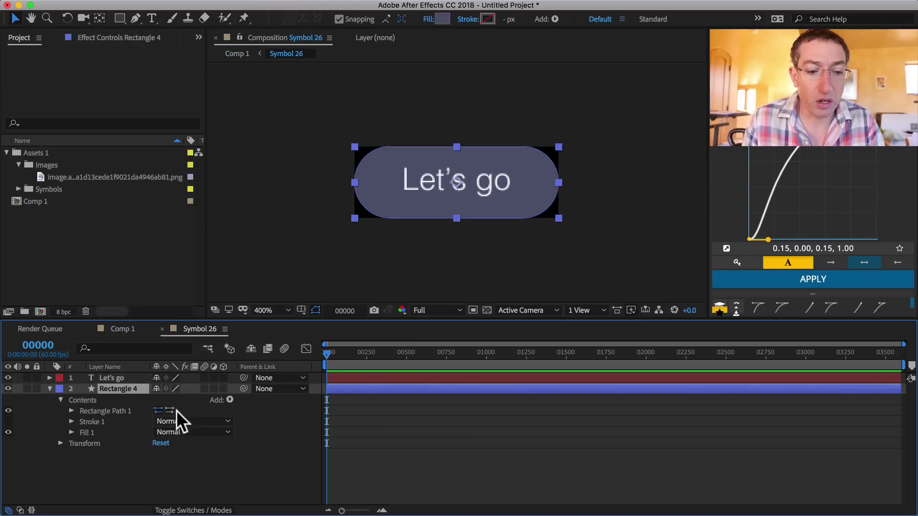
click(71, 411)
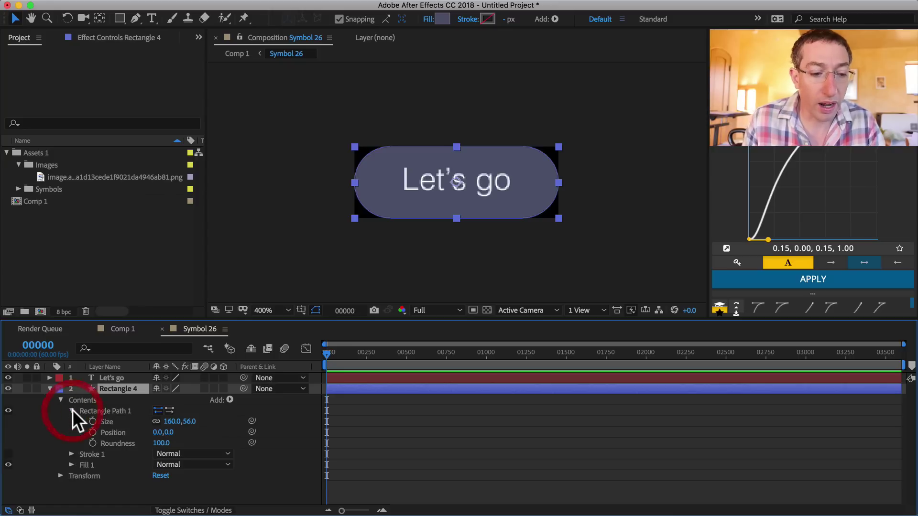
Scrub Roundness down to 0, then back up to 61, and return to Comp 1
click(134, 441)
drag(135, 441, 87, 440)
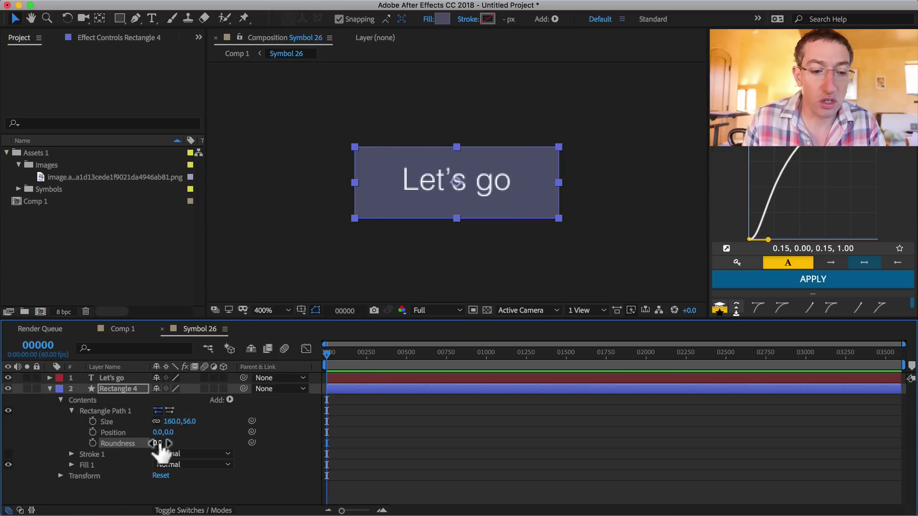
drag(157, 444, 182, 427)
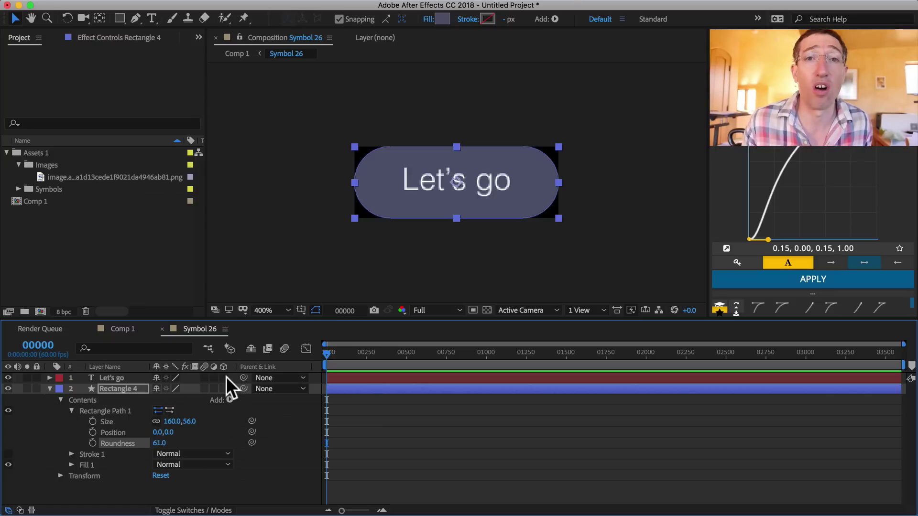
click(127, 329)
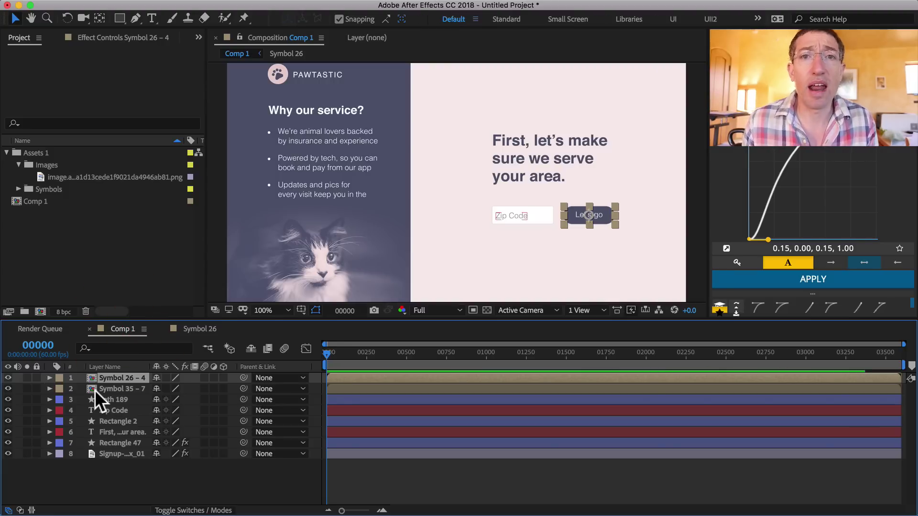
In Adobe XD, locate and select the Give feedback button group on the booking screen
key(super+Tab)
key(super+Tab)
scroll(311, 321, down, 10)
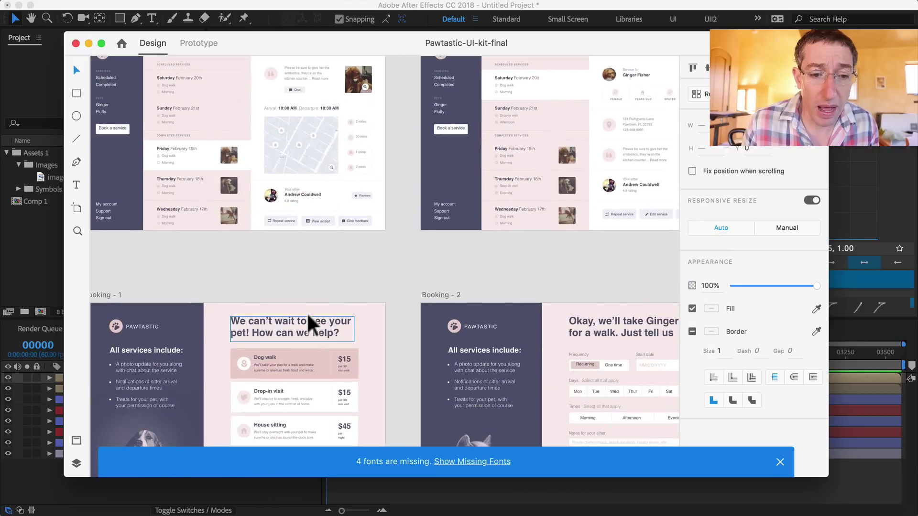
click(300, 275)
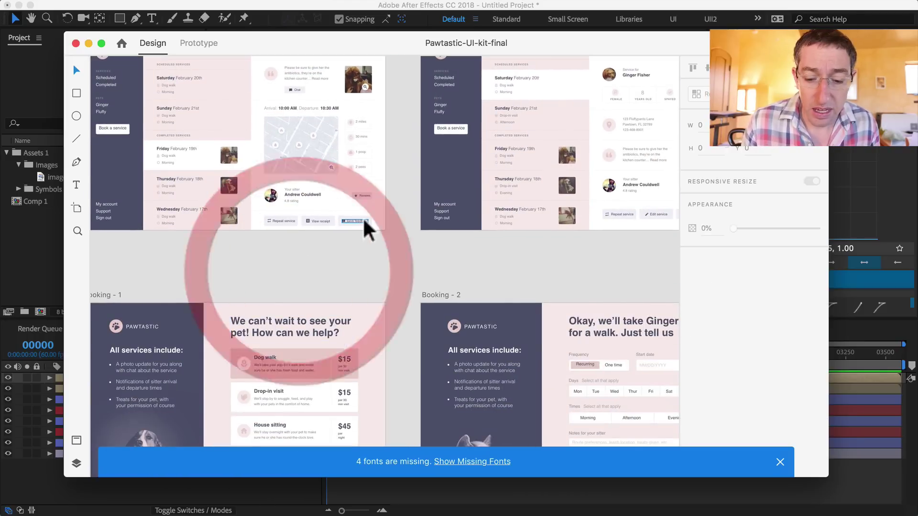
scroll(362, 225, up, 5)
scroll(352, 203, up, 3)
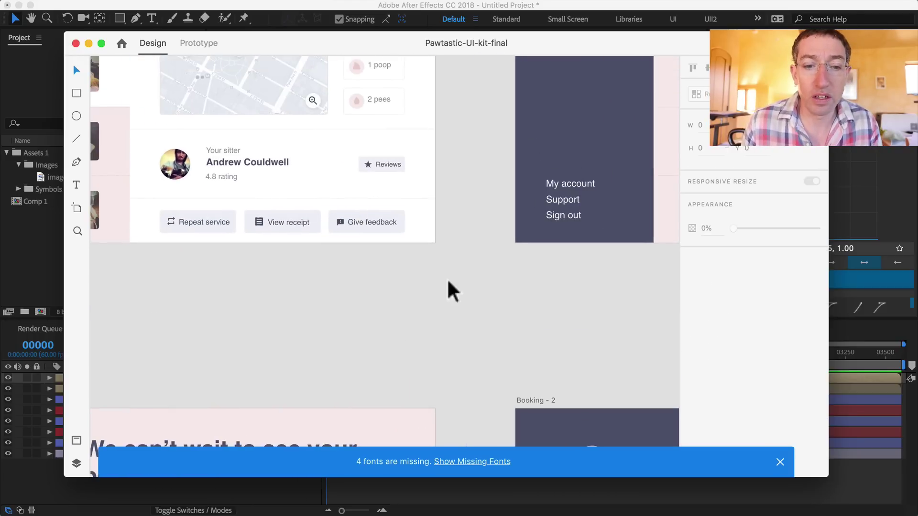
scroll(455, 225, up, 3)
click(405, 197)
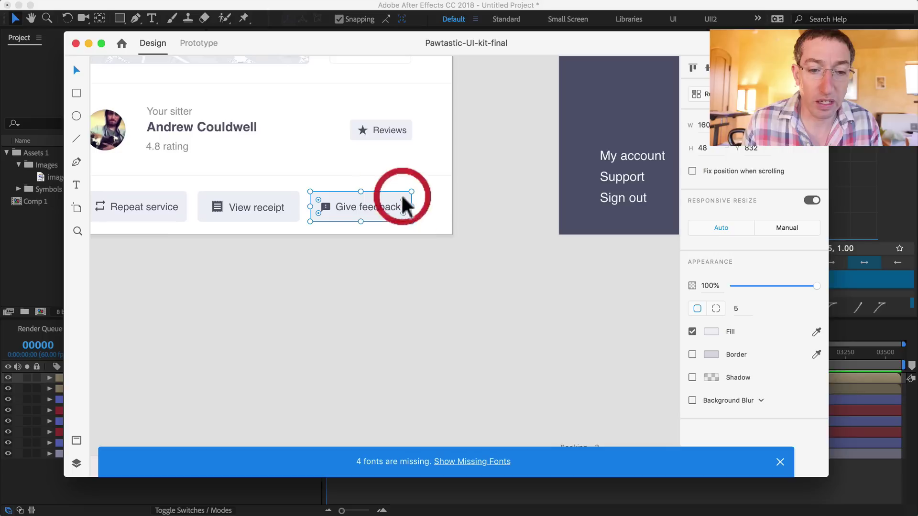
double_click(363, 205)
click(335, 220)
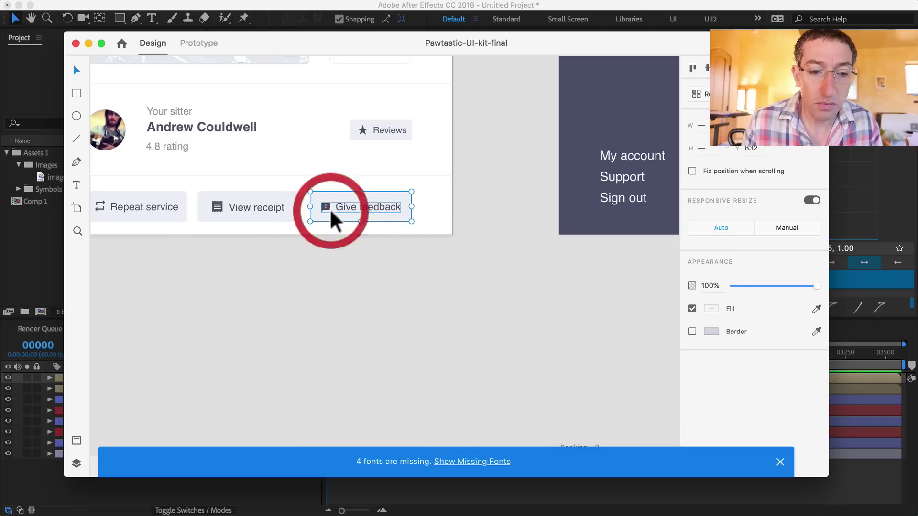
mouse_move(334, 223)
mouse_down()
mouse_move(349, 239)
mouse_move(344, 223)
mouse_up()
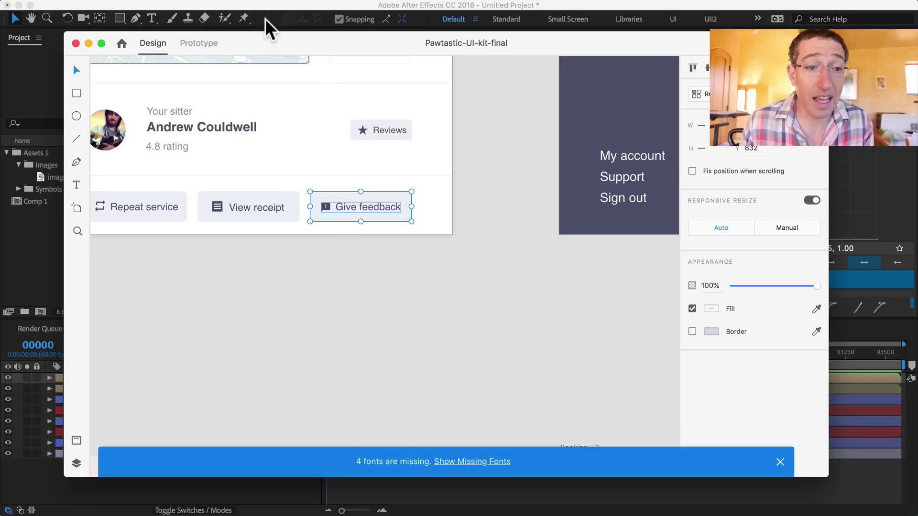
Export the Give feedback button with File > Export > After Effects
mouse_move(96, 10)
click(66, 6)
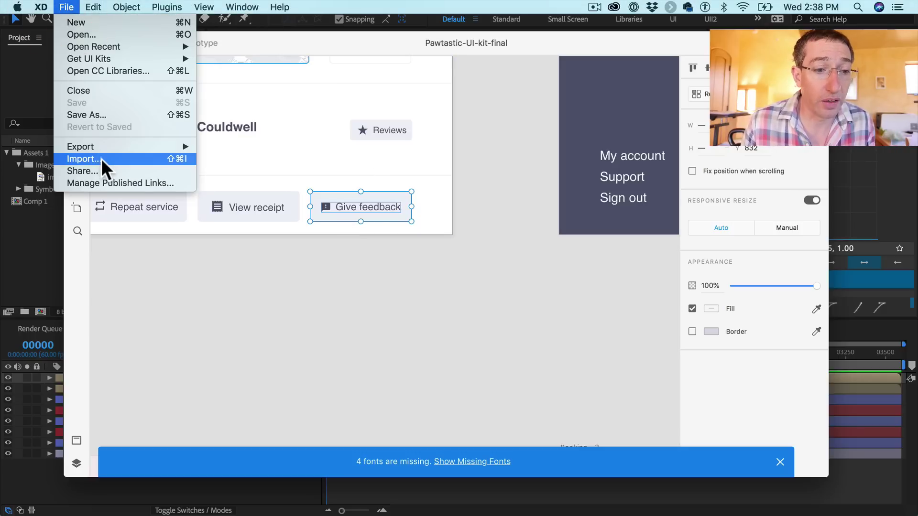
mouse_move(105, 148)
click(234, 190)
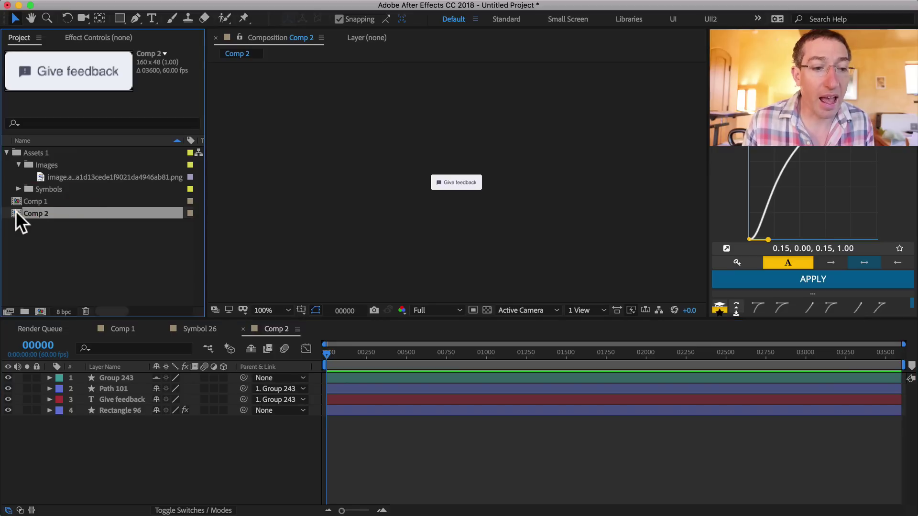
Open Comp 2 and expand Rectangle 96's Contents > Rectangle Path 1 to show size and roundness
double_click(16, 211)
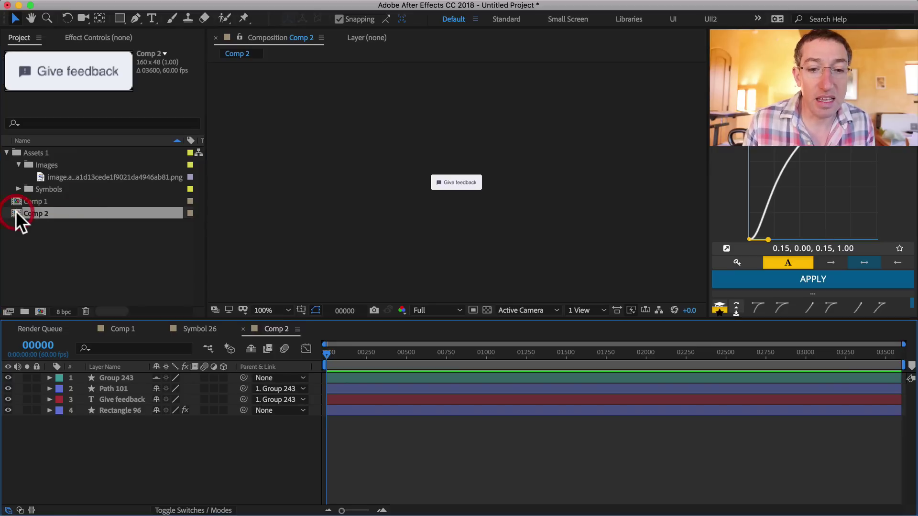
scroll(290, 304, up, 5)
scroll(289, 304, down, 1)
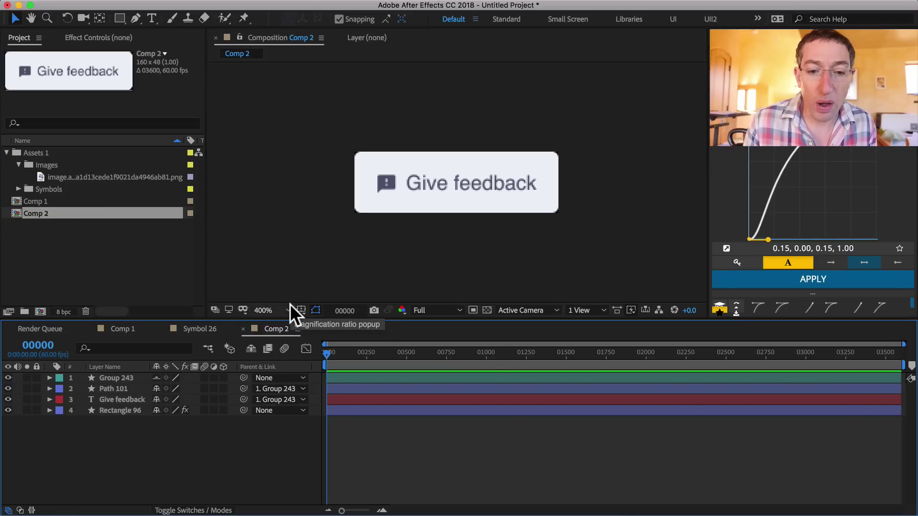
click(110, 410)
click(50, 410)
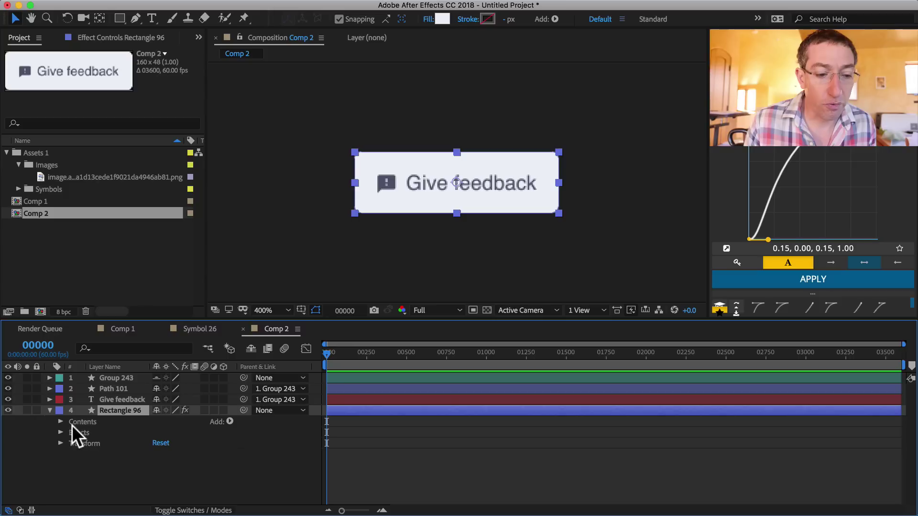
click(61, 421)
click(71, 432)
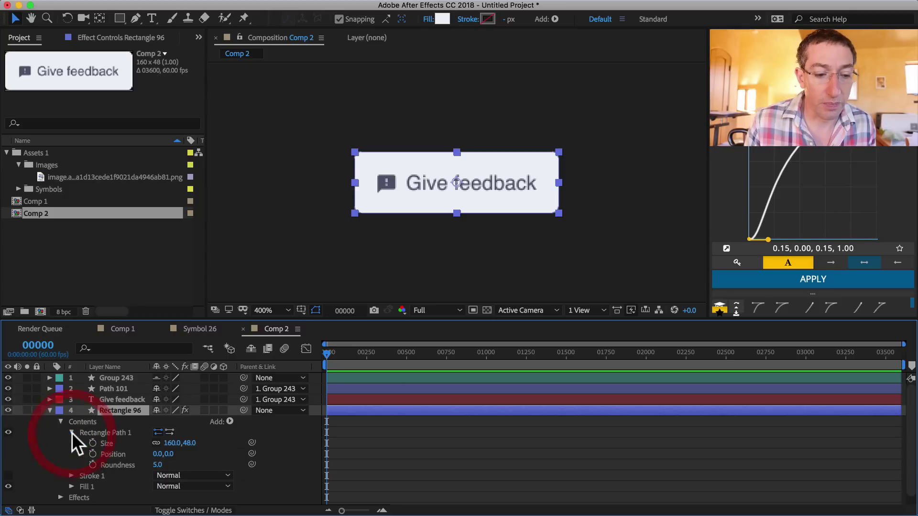